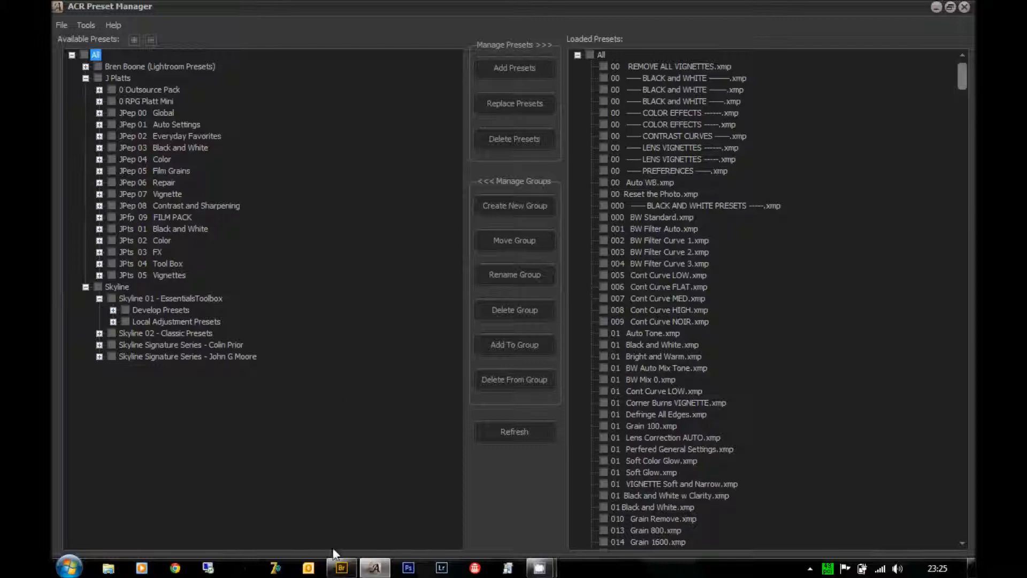
Switch to Adobe Bridge and look through the list of develop presets available for _MG_5396.CR2.
click(342, 568)
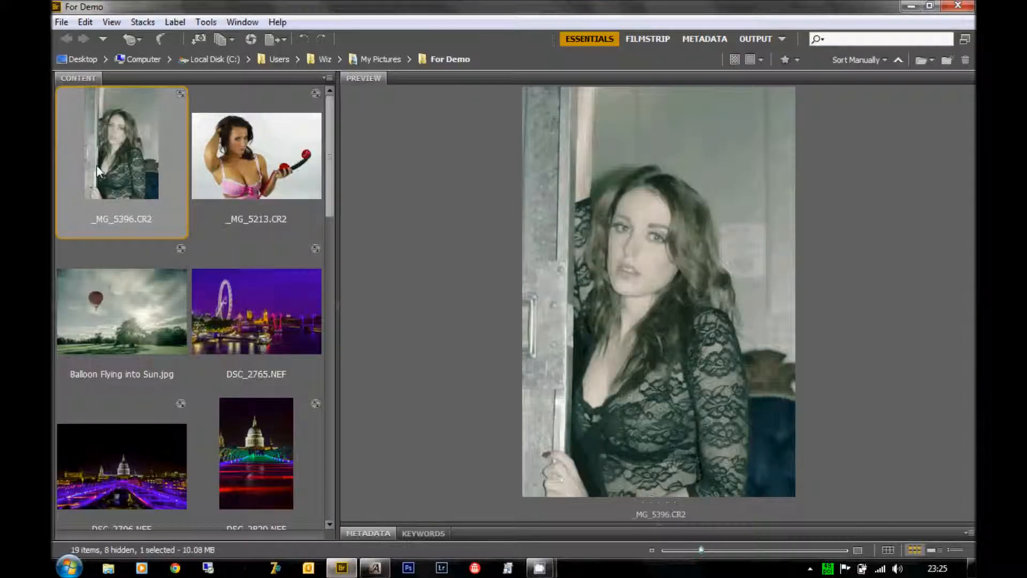
right_click(96, 166)
mouse_move(214, 449)
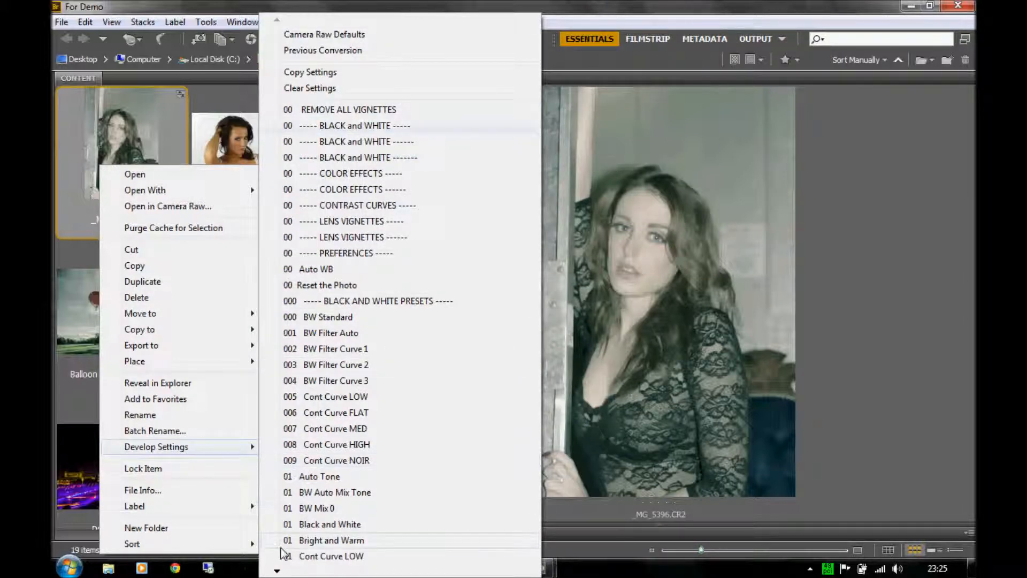
mouse_move(277, 570)
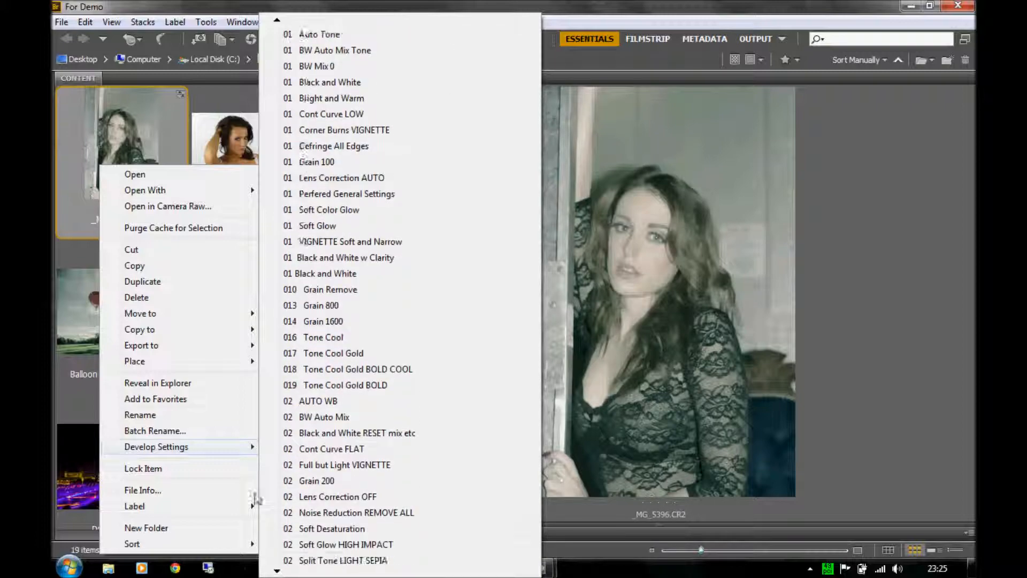
click(140, 131)
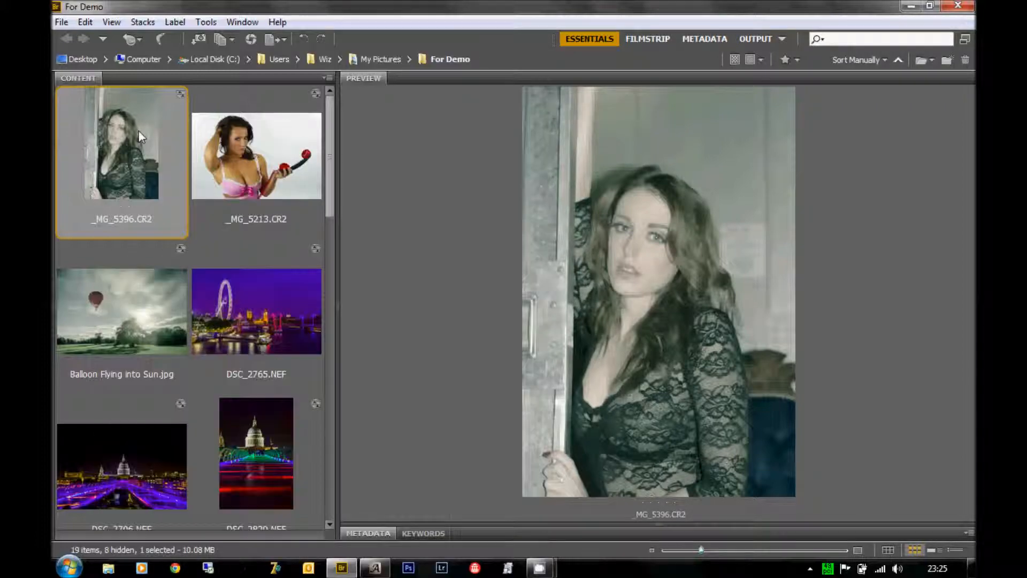
Open _MG_5396.CR2 in Camera Raw, look through its presets list and close it without applying changes.
double_click(139, 131)
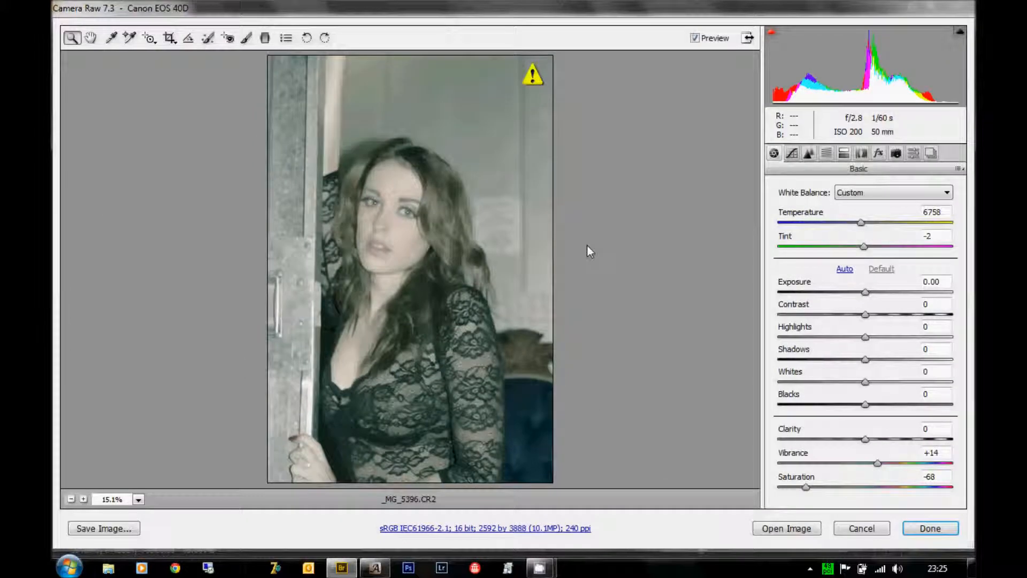
click(912, 154)
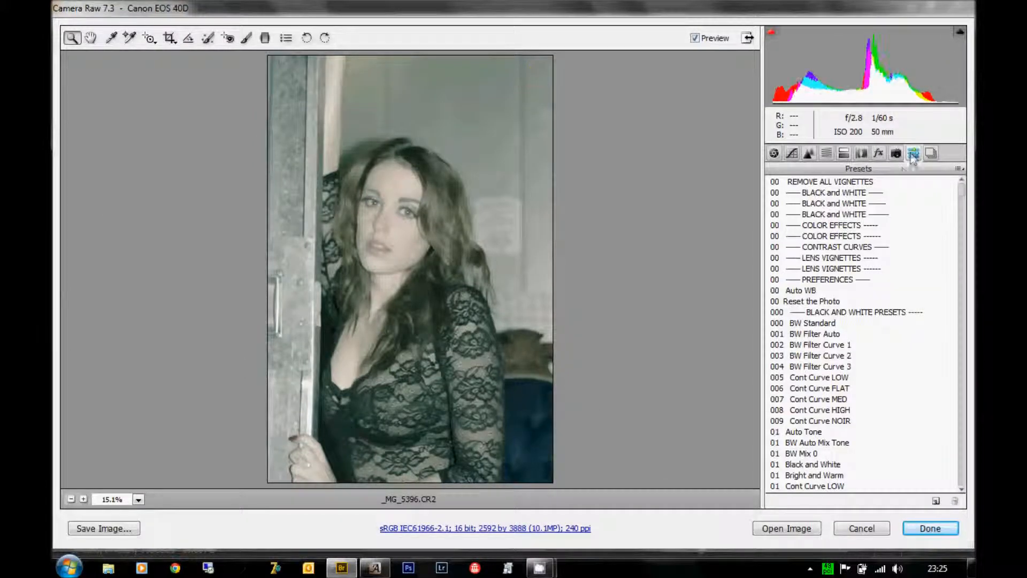
mouse_move(960, 188)
mouse_down()
mouse_move(965, 493)
mouse_move(951, 351)
mouse_move(954, 170)
mouse_up()
click(860, 528)
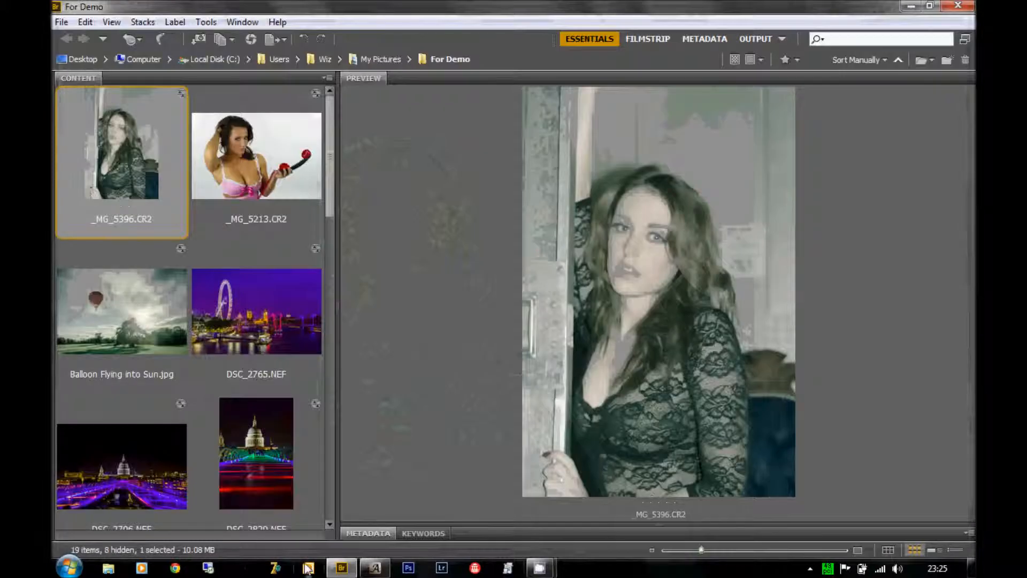
Switch to ACR Preset Manager and look through the available presets by expanding all groups and collapsing them again.
click(371, 569)
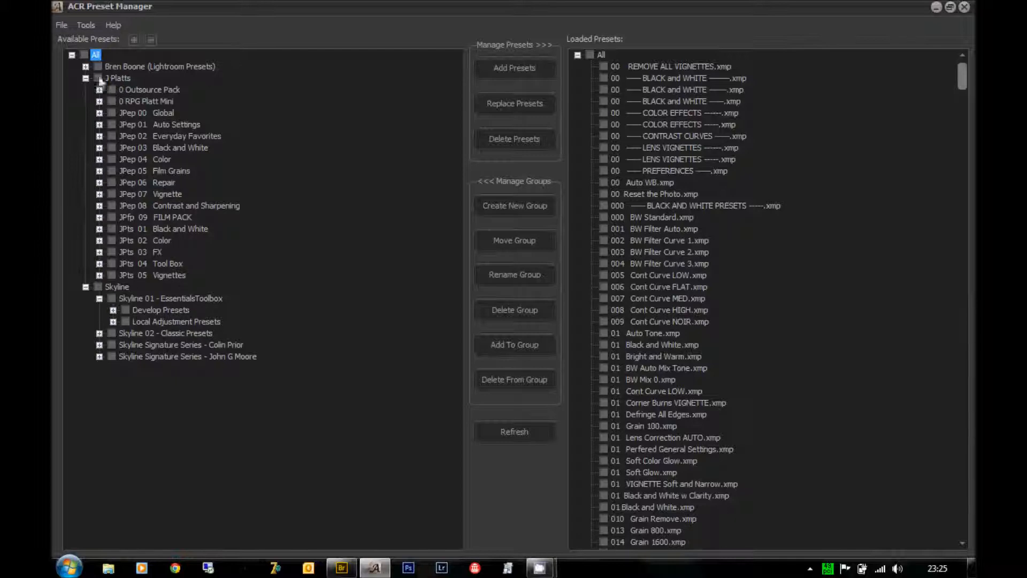
click(86, 67)
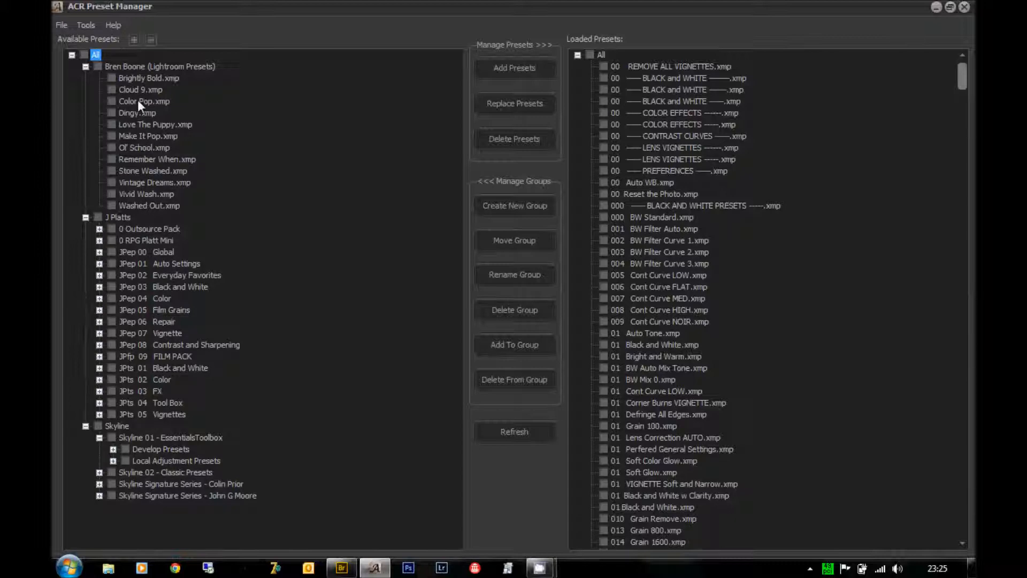
click(99, 229)
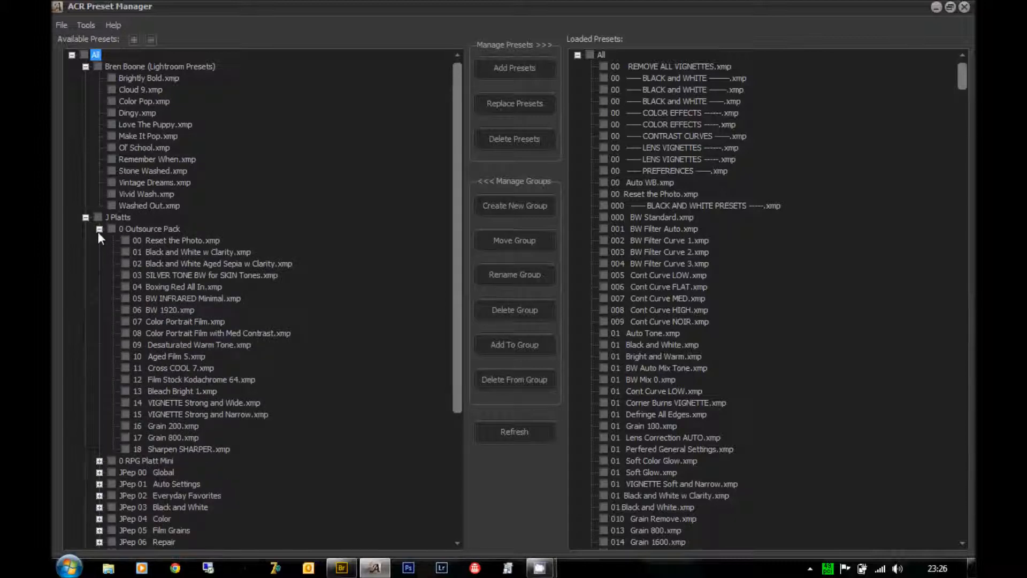
click(134, 41)
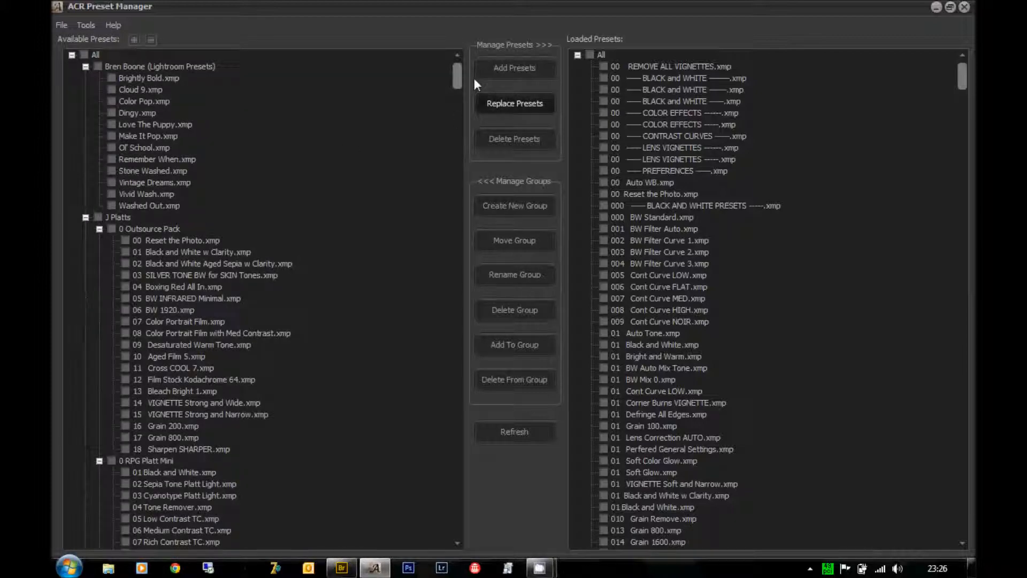
drag(461, 73, 457, 51)
click(152, 40)
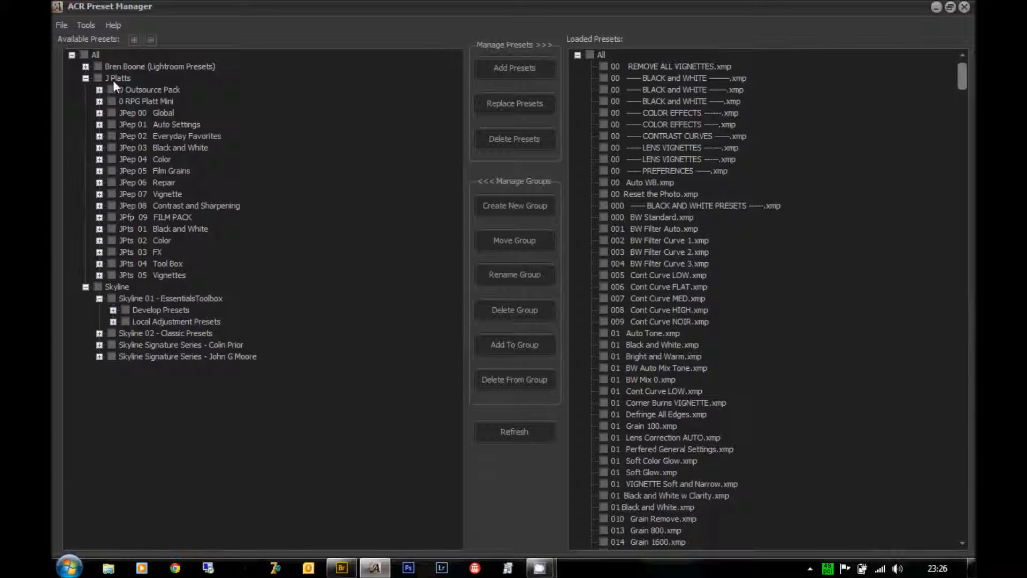
Look at the presets inside the 0 Outsource Pack and 0 RPG Platt Mini groups, leaving both collapsed.
click(99, 89)
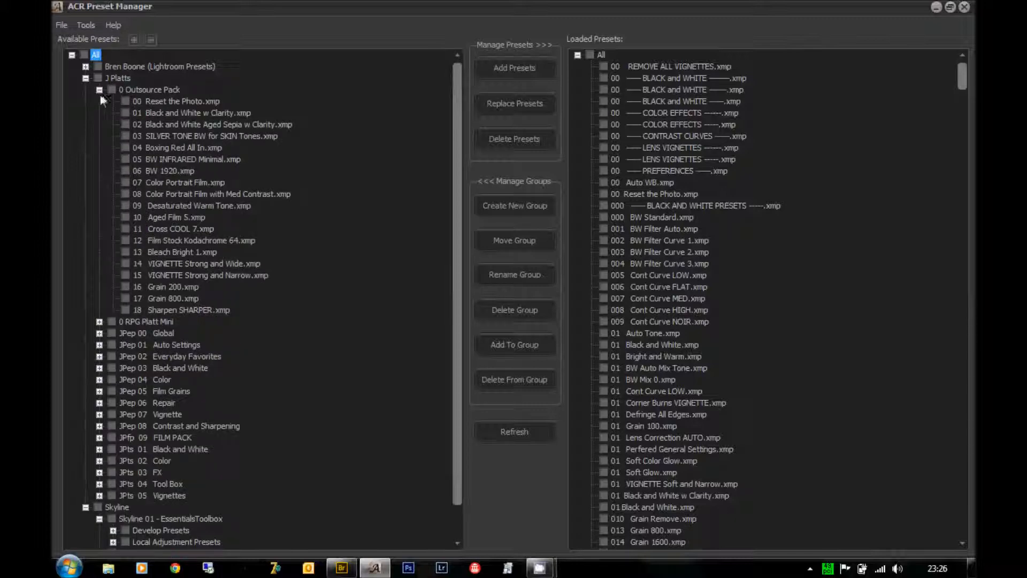
click(99, 321)
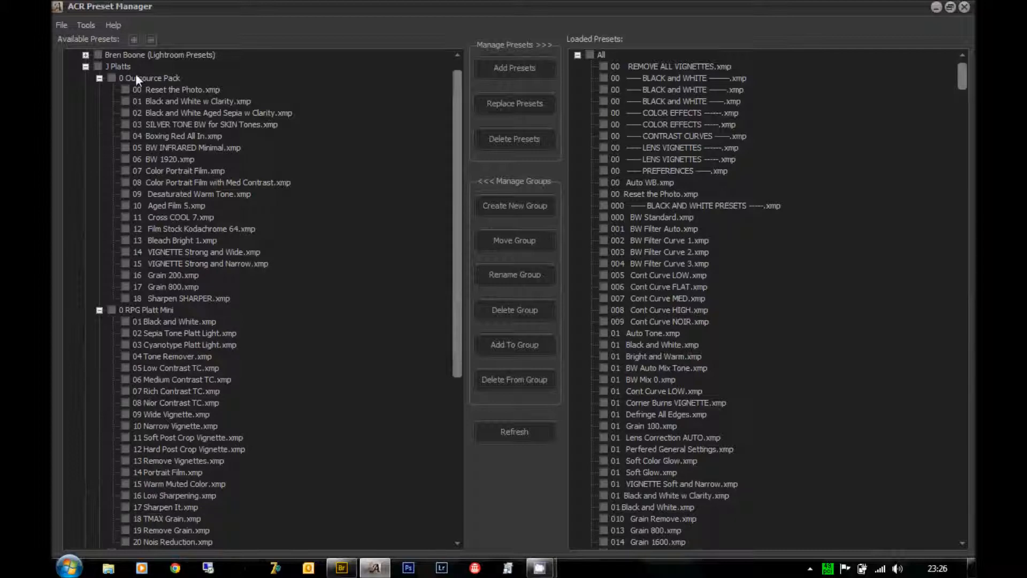
click(99, 78)
click(99, 89)
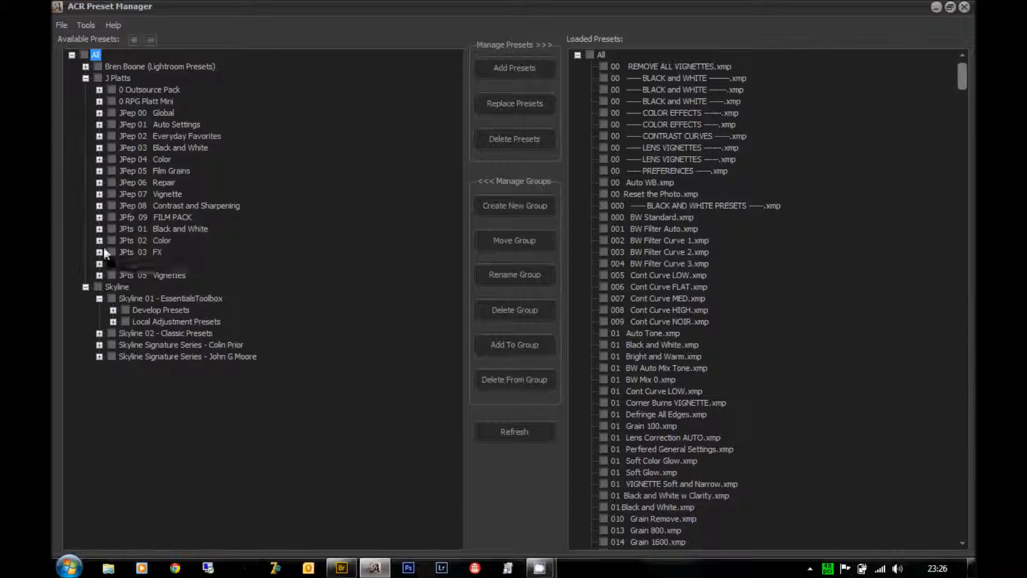
click(99, 89)
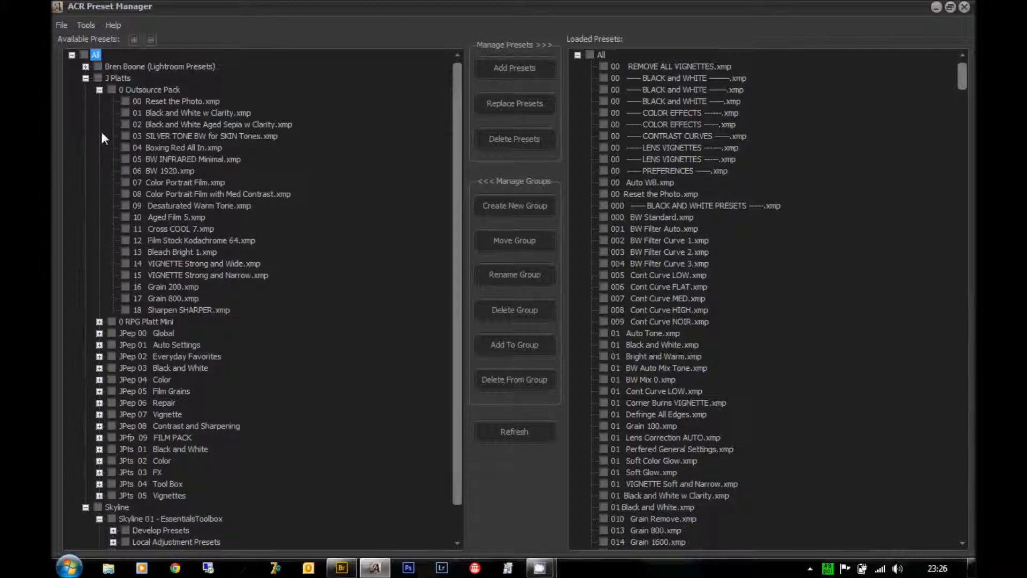
click(99, 90)
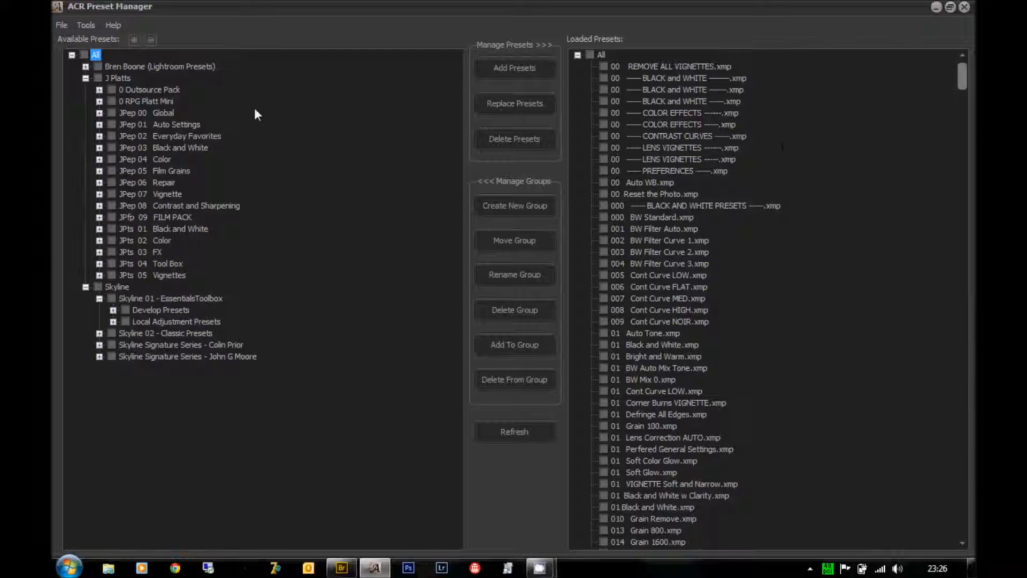
Expand the available group marked (Lightroom Presets) and select all of its presets.
click(90, 67)
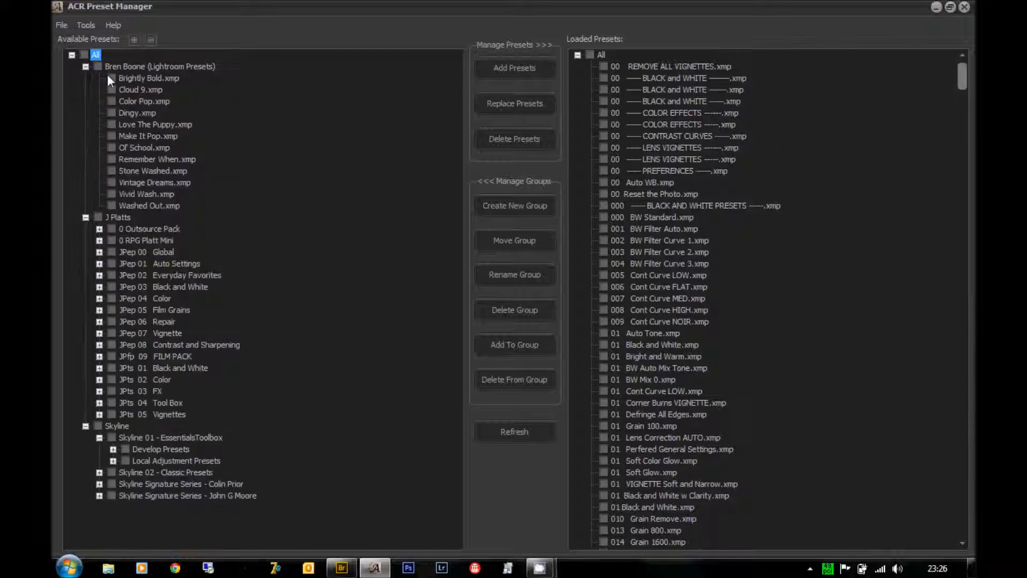
click(109, 79)
click(111, 90)
click(111, 101)
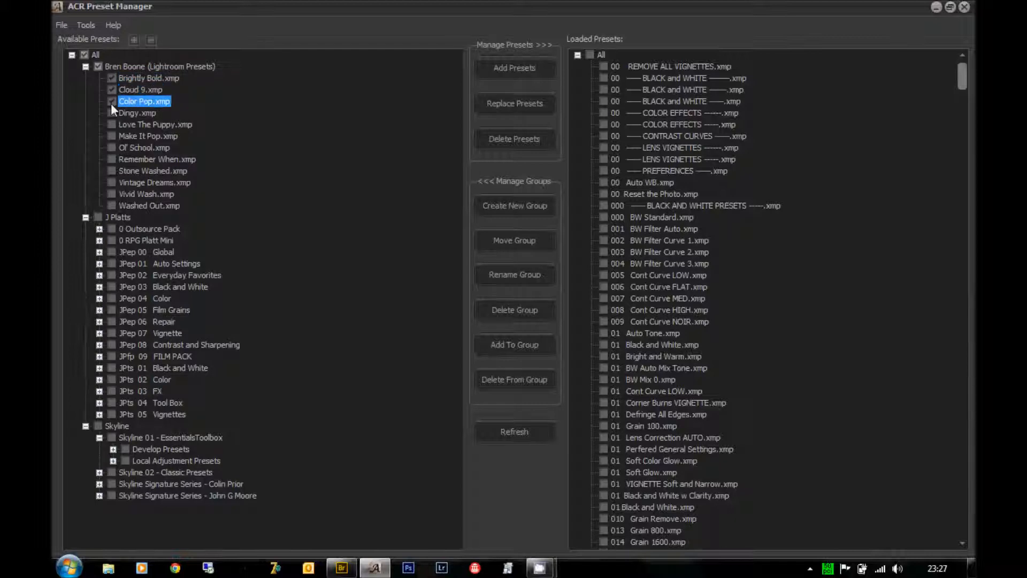
click(111, 113)
click(99, 67)
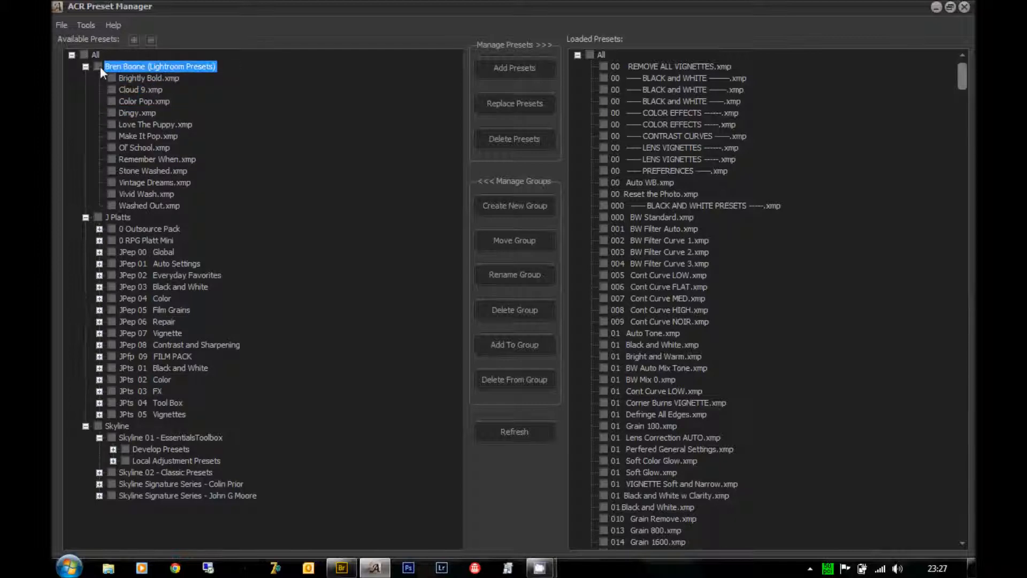
Add presets 00 to 03 of 0 Outsource Pack to the selection and replace the loaded presets with the selected ones.
click(99, 229)
click(125, 241)
click(125, 251)
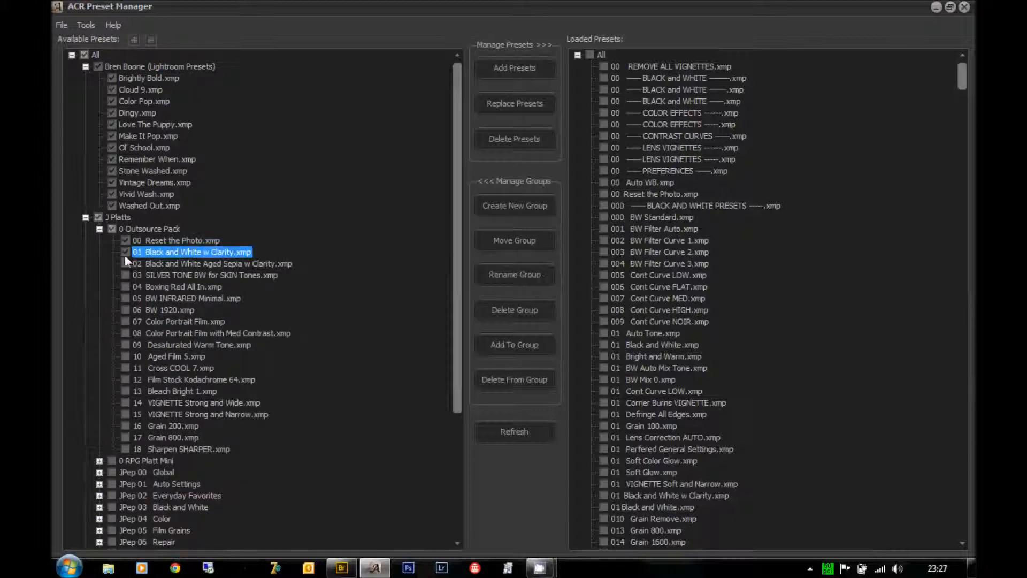
click(124, 260)
click(125, 276)
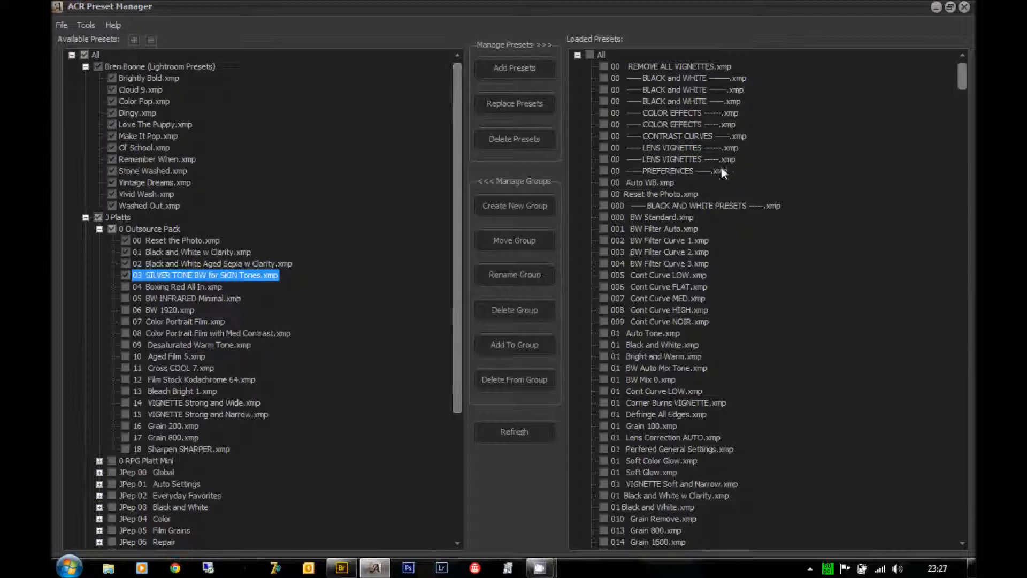
click(524, 104)
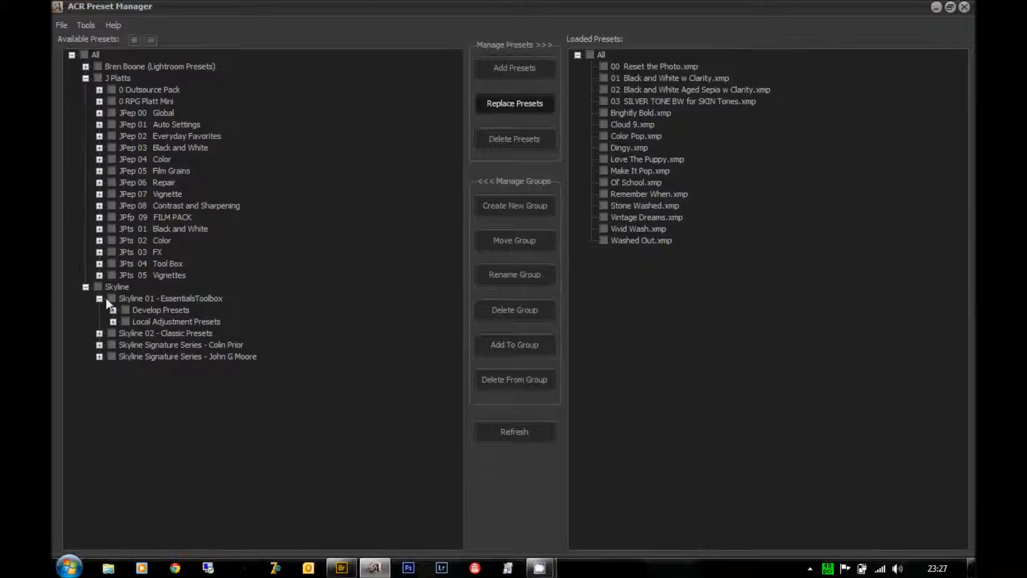
Add the whole Skyline 02 - Classic Presets group to the loaded presets.
click(110, 332)
right_click(123, 334)
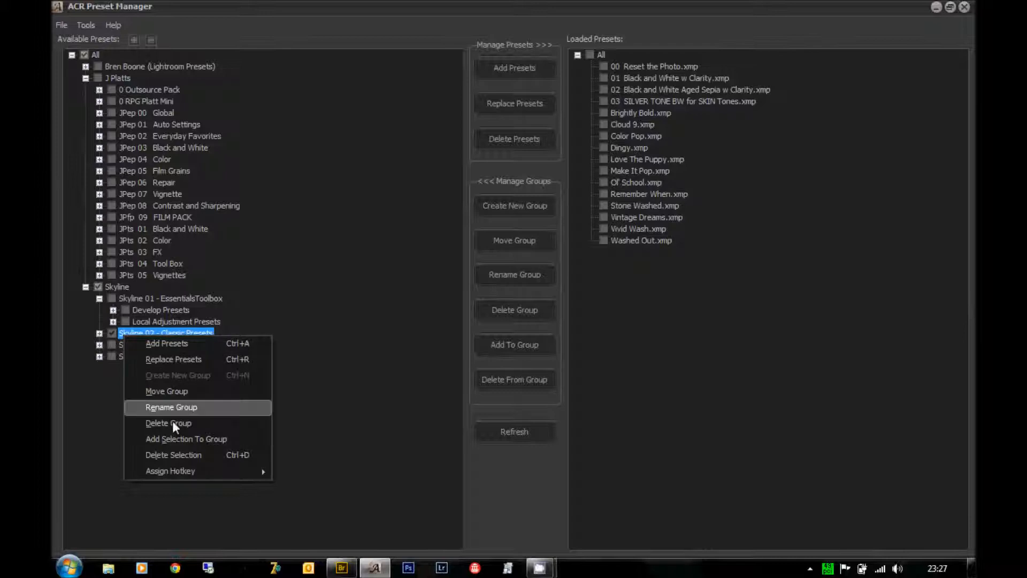
click(191, 342)
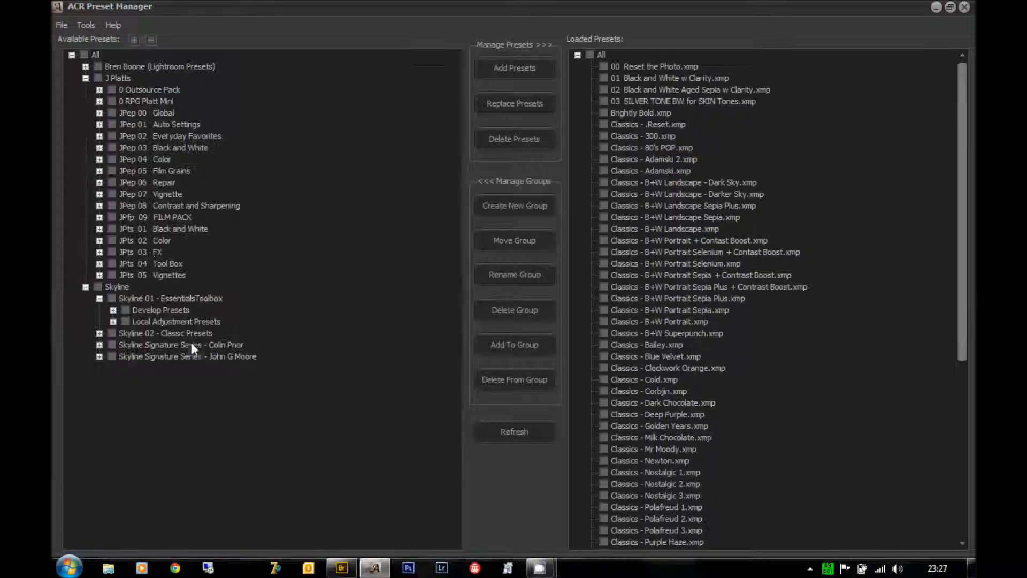
Replace all loaded presets with the Skyline Signature Series - Colin Prior group.
click(109, 345)
right_click(126, 346)
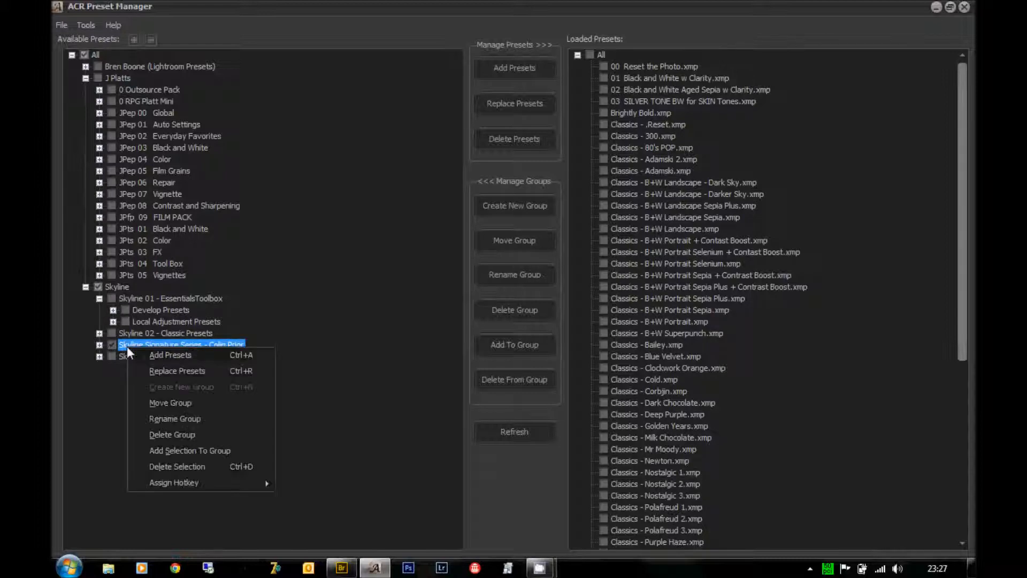
click(163, 370)
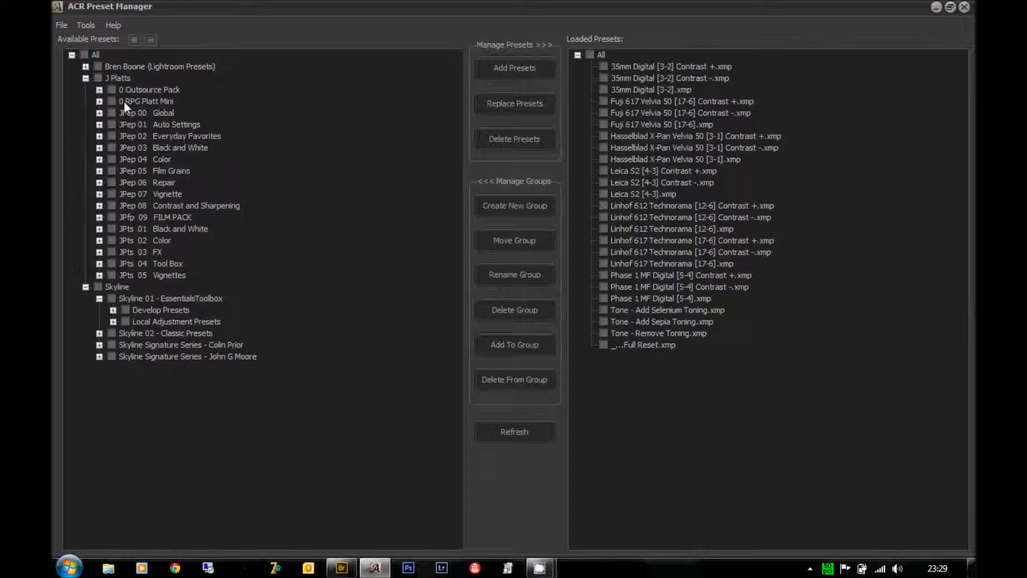
Create a new group named B+W directly under All in the available presets.
right_click(96, 54)
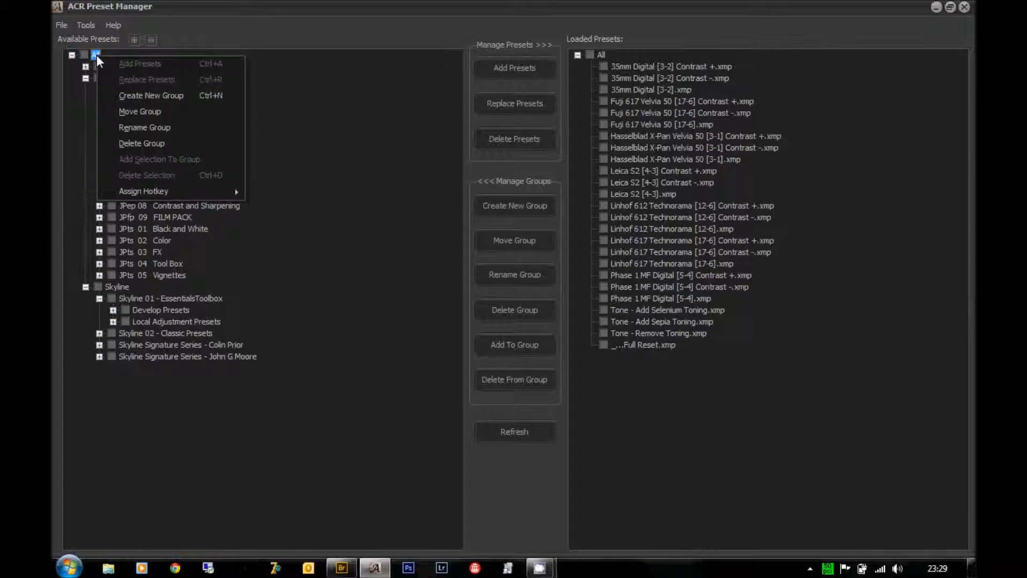
click(155, 97)
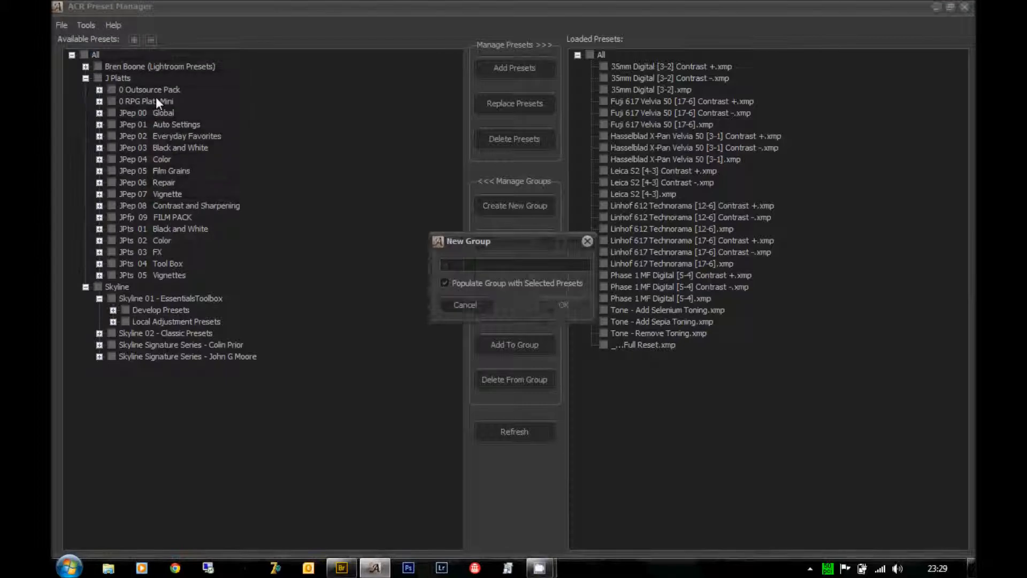
text(B+W)
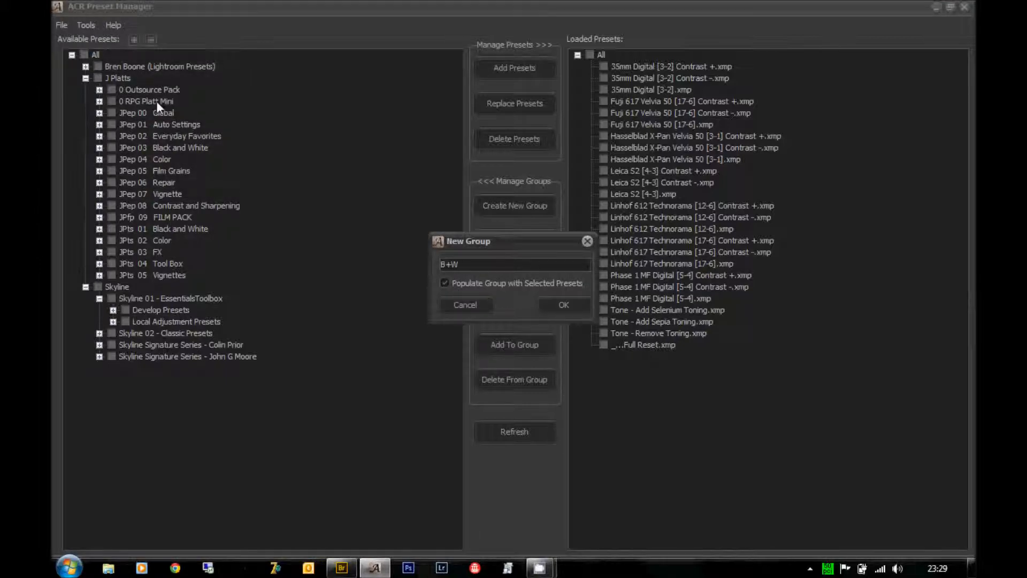
click(567, 303)
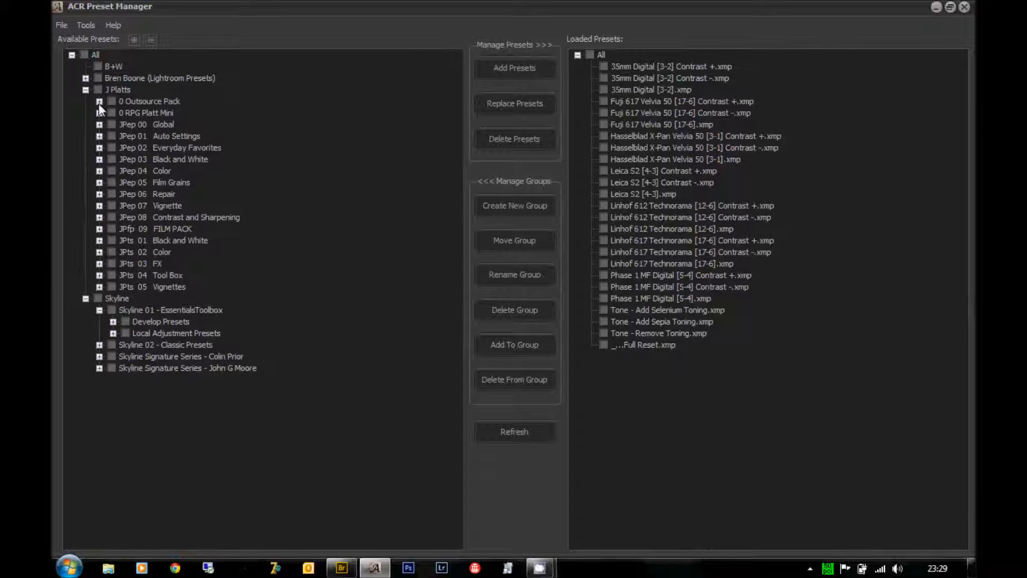
Select the whole JPep 03 Black and White group under J Platts and check which presets it contains.
click(112, 159)
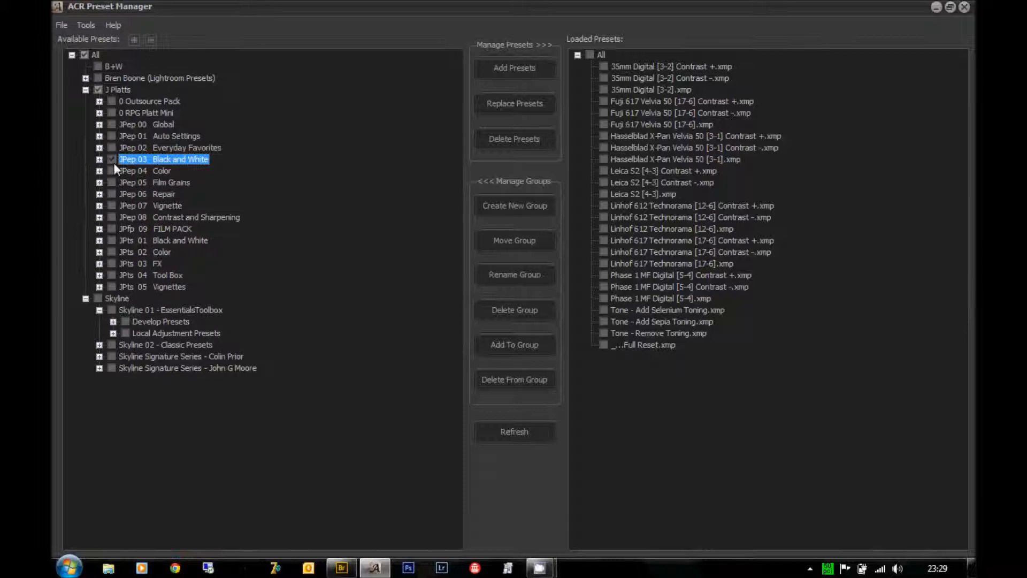
click(99, 159)
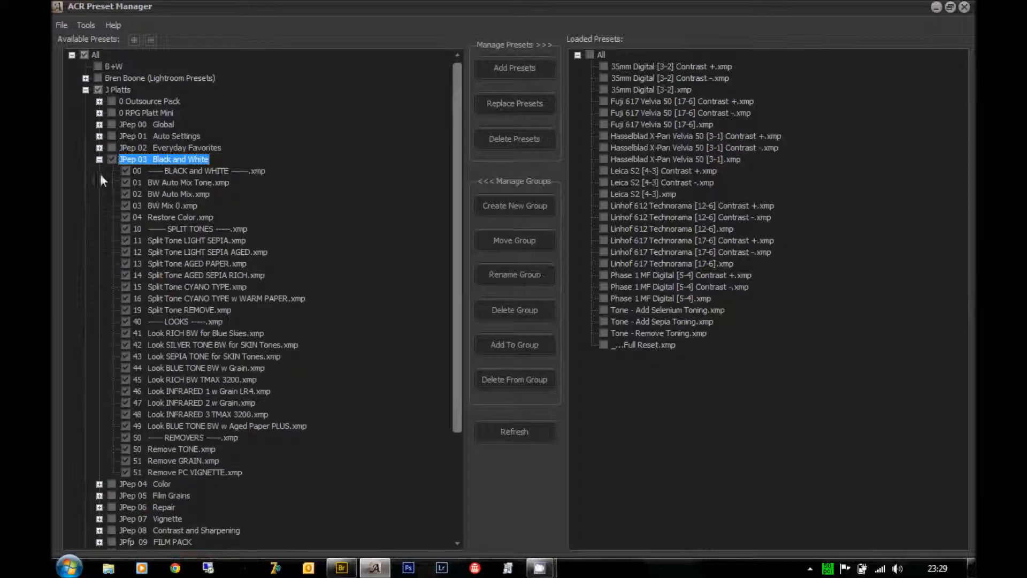
click(99, 159)
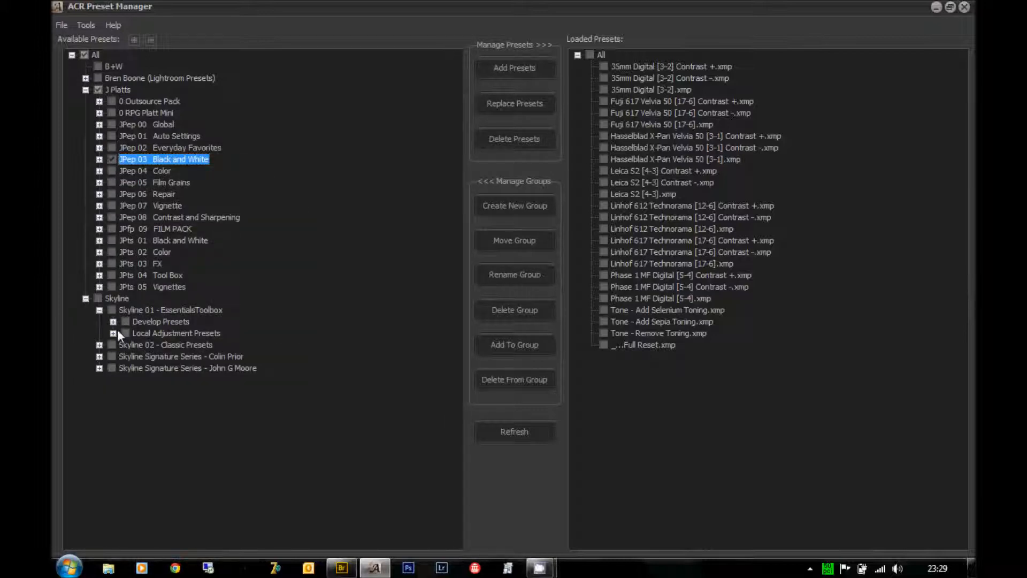
Add the eight 35mm DSLR - B+W presets, Gritty through Sixties, from Skyline Signature Series - John G Moore to the selection.
click(100, 357)
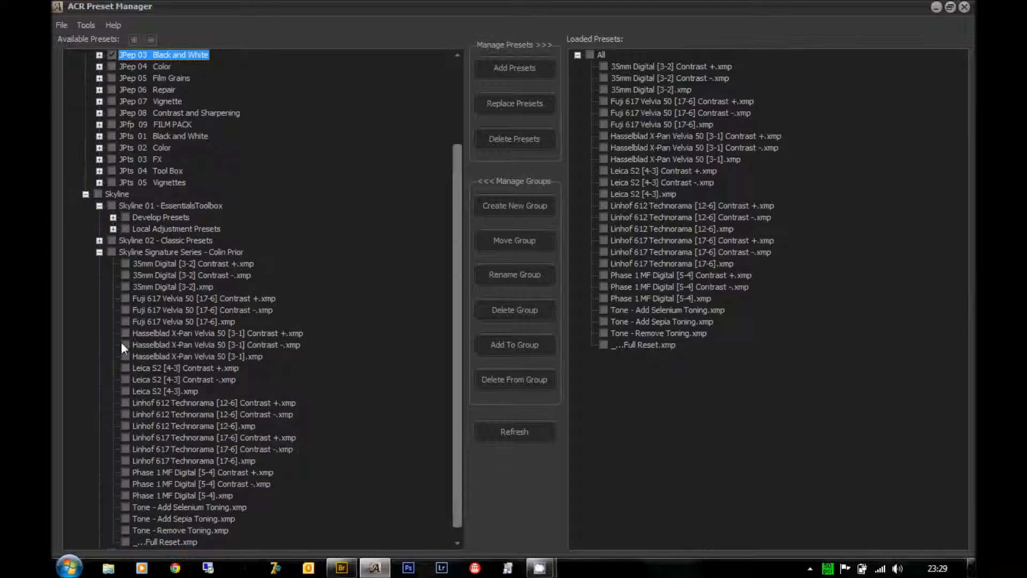
click(99, 252)
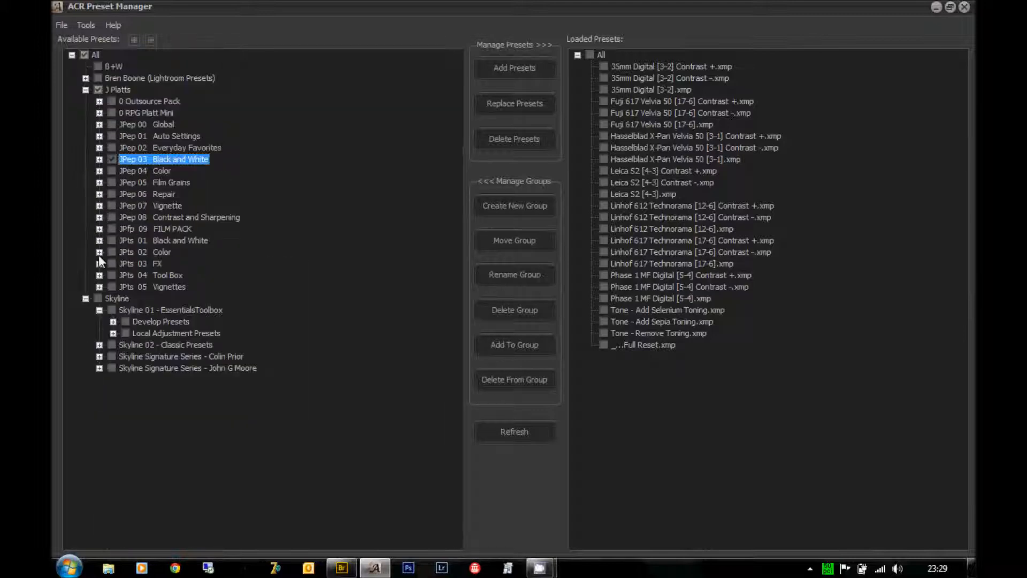
click(99, 368)
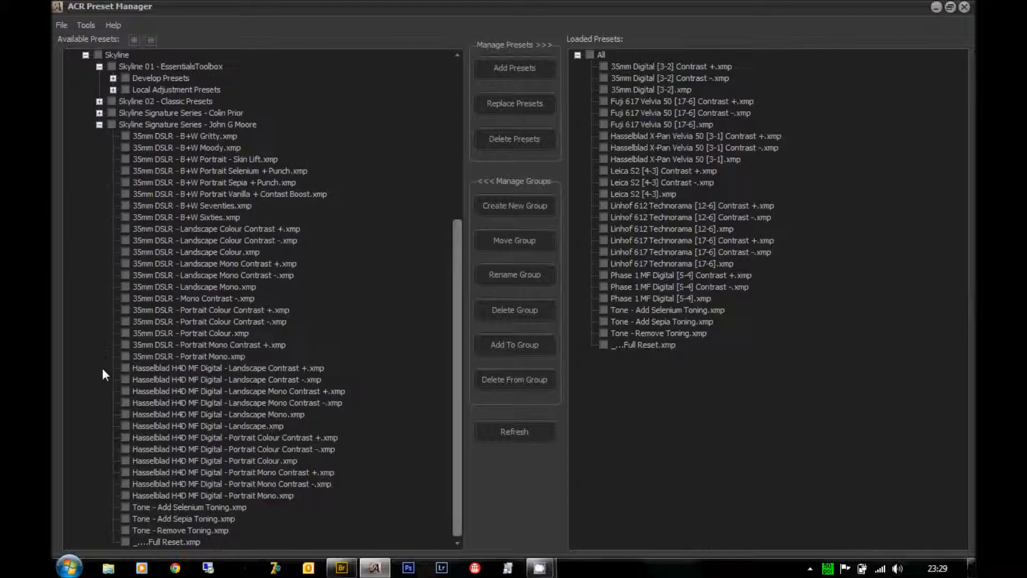
click(125, 136)
click(125, 148)
click(124, 159)
click(125, 171)
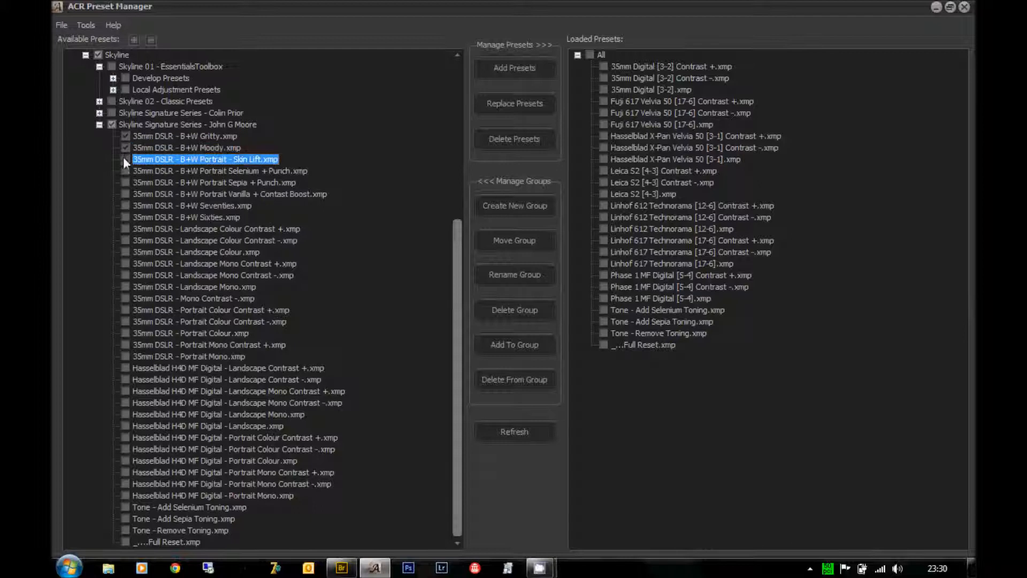
click(124, 182)
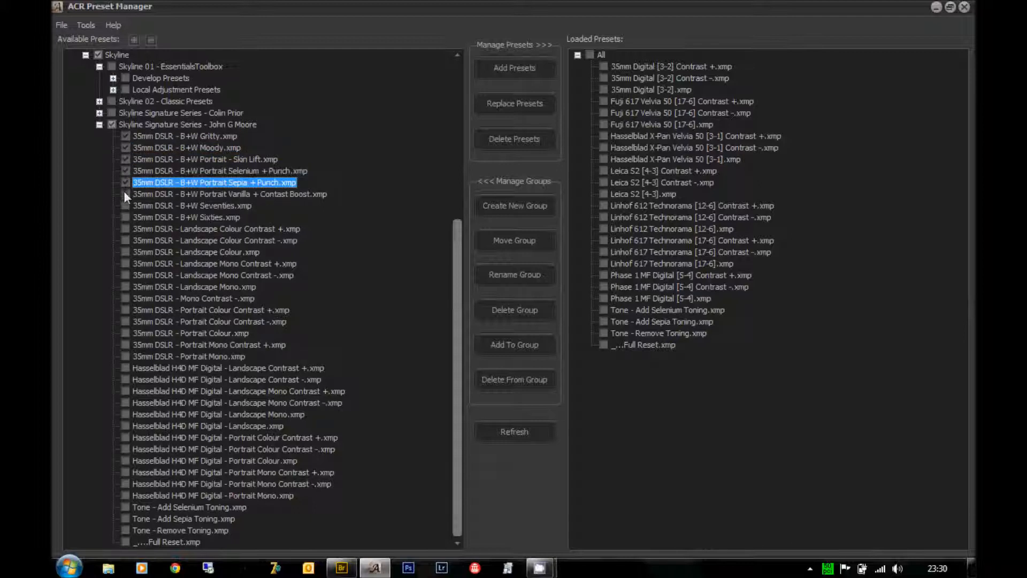
click(124, 194)
click(124, 205)
click(124, 217)
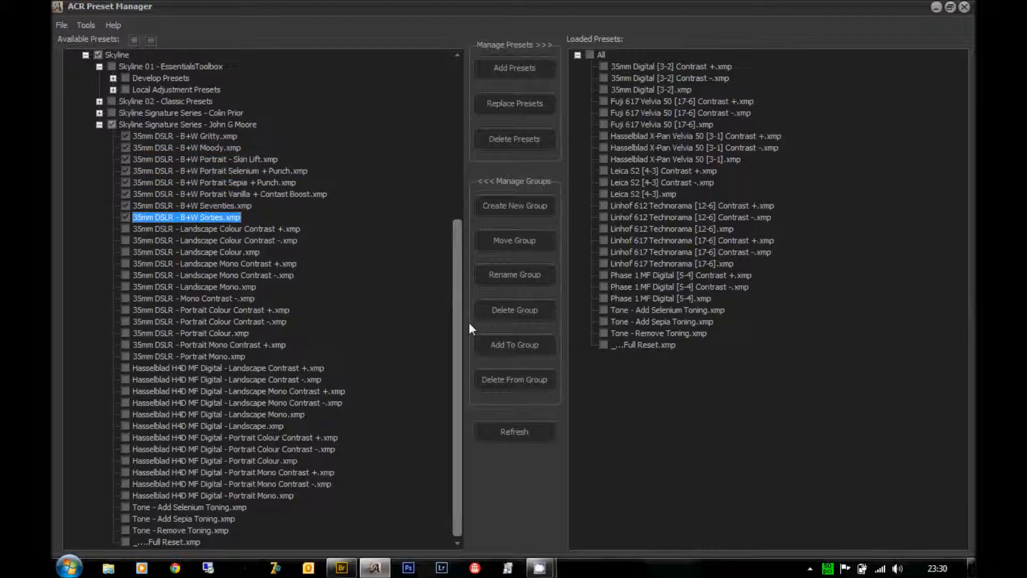
Add the selected black and white presets to the B+W group.
drag(463, 322, 448, 150)
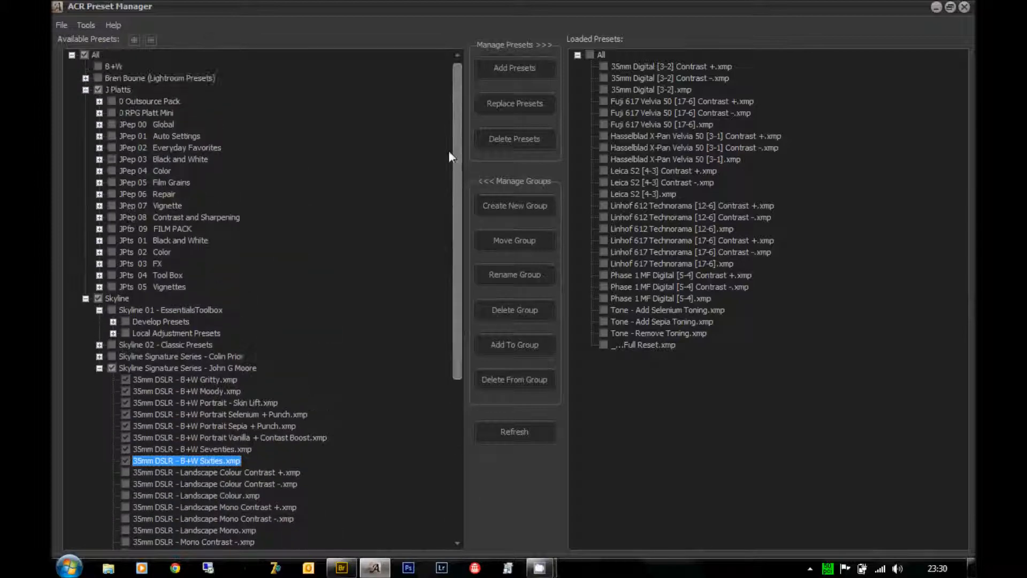
right_click(105, 65)
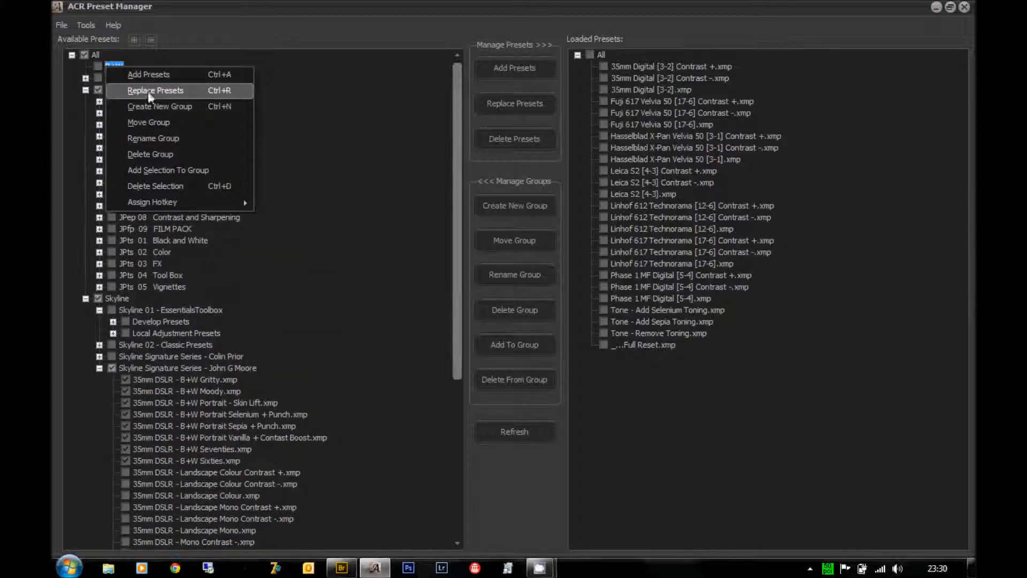
click(171, 168)
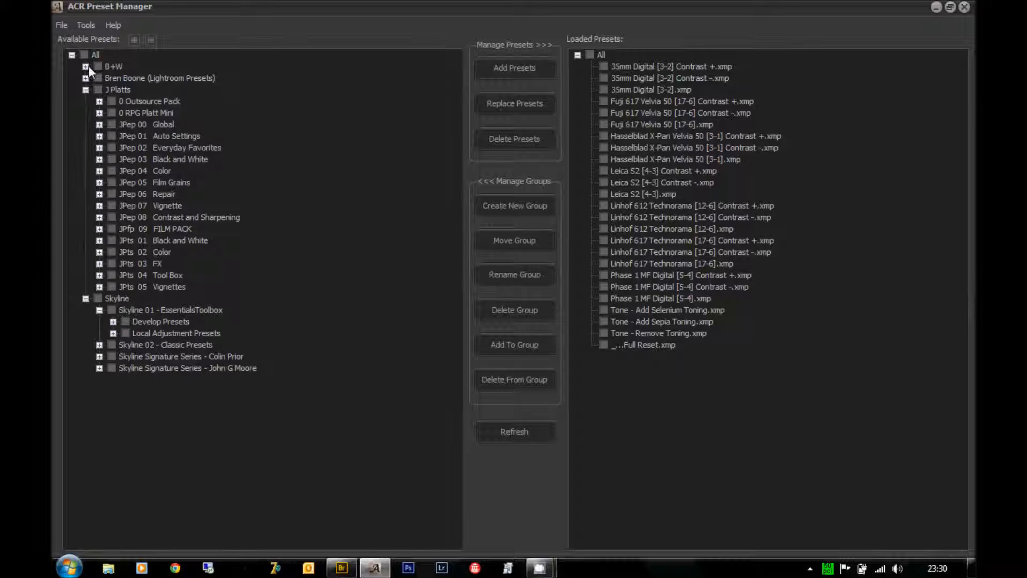
Review the presets inside the B+W group and the Skyline Signature Series - John G Moore group.
click(86, 66)
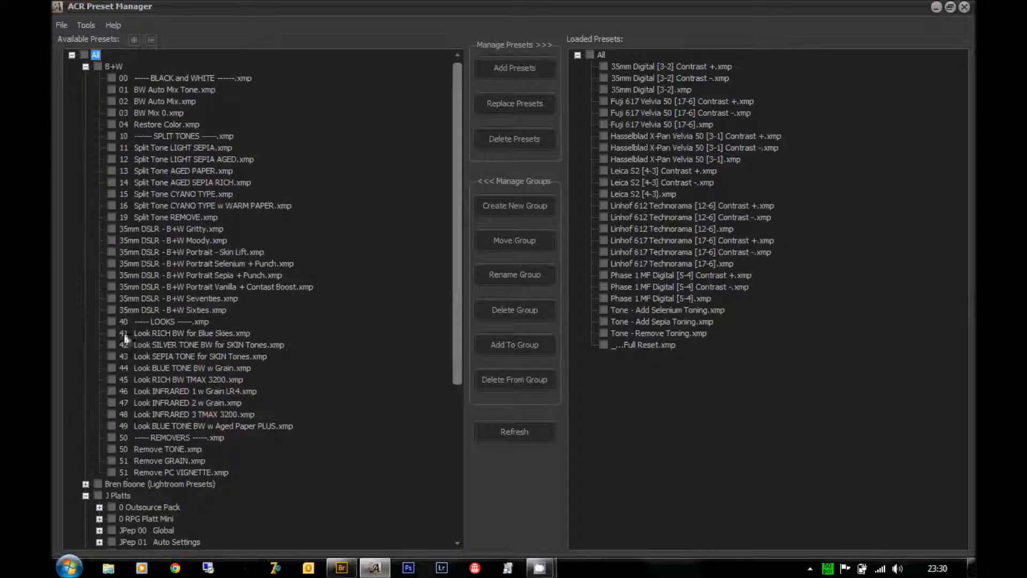
click(86, 66)
click(99, 368)
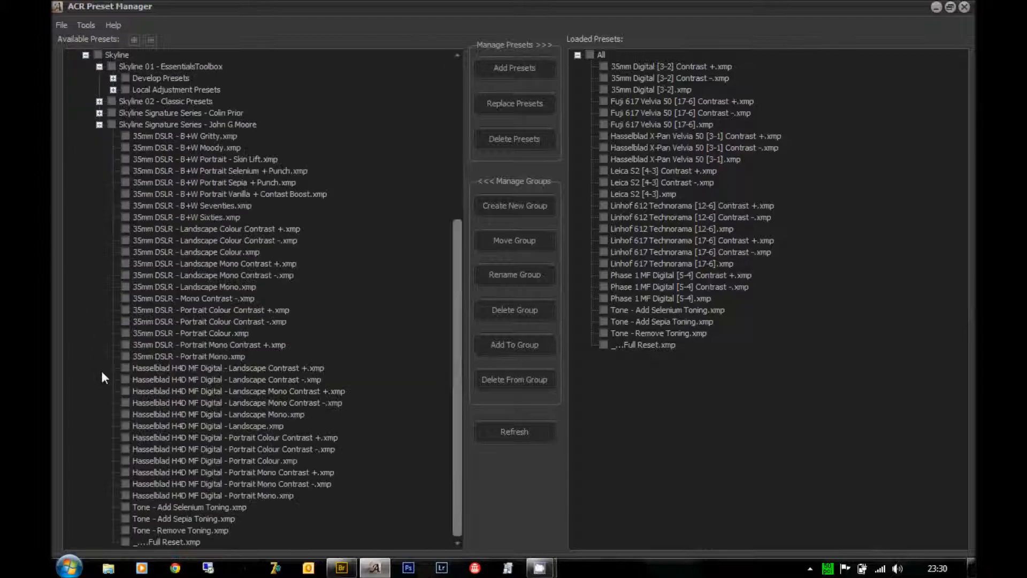
click(99, 125)
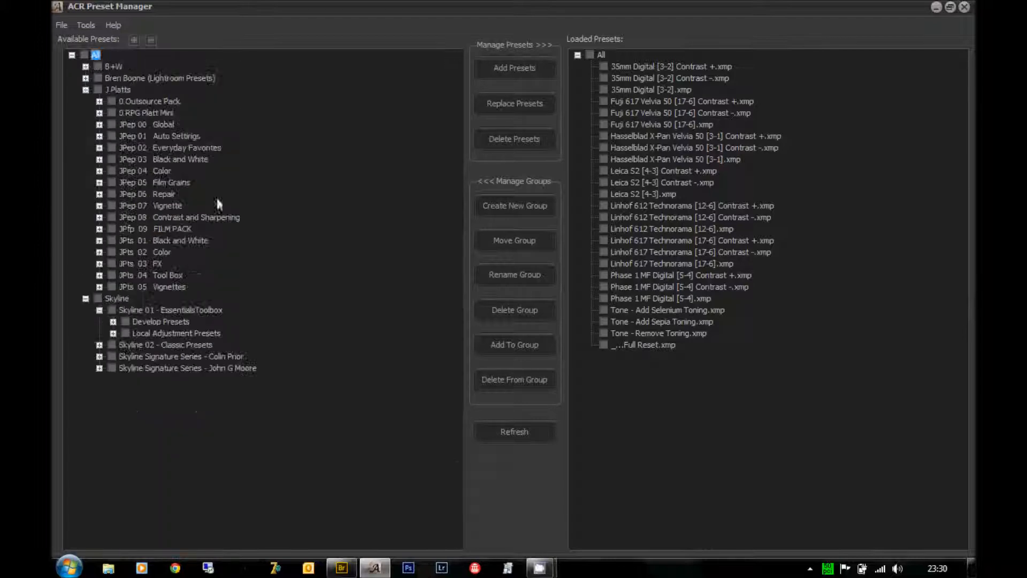
Replace all loaded presets with the complete B+W group.
click(86, 66)
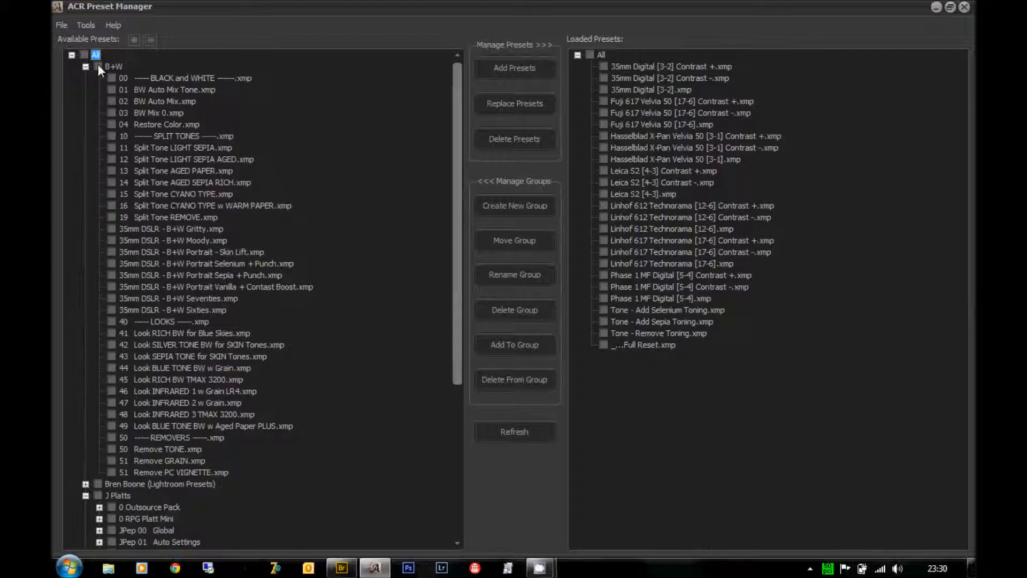
click(98, 64)
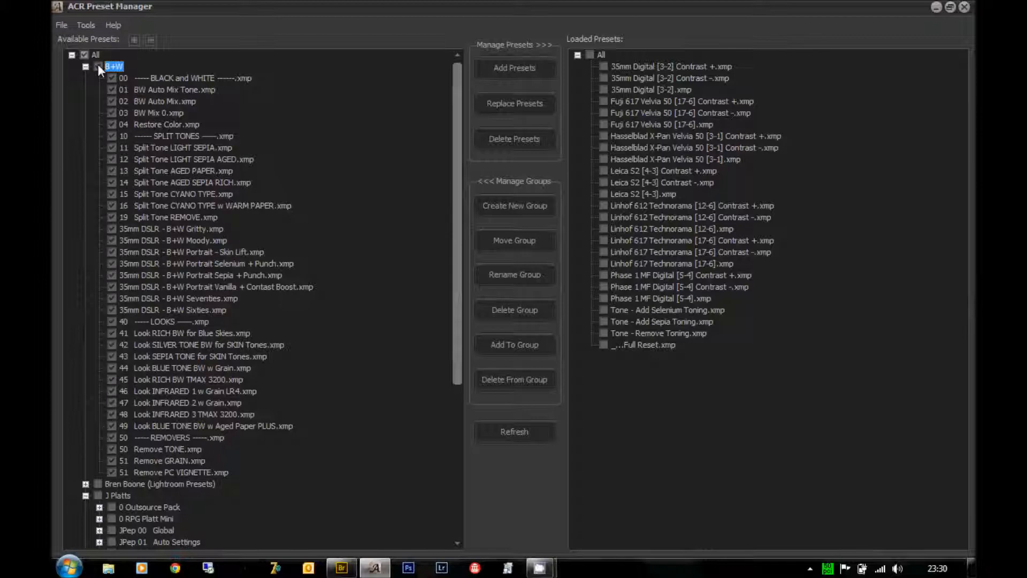
right_click(98, 64)
click(121, 89)
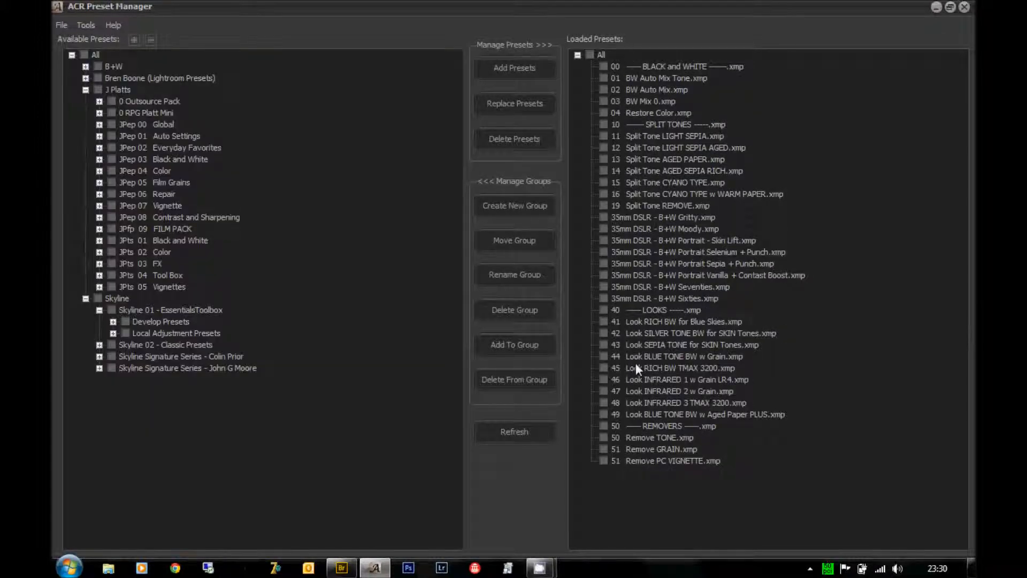
Switch to Bridge and examine the develop settings presets offered for _MG_5396.CR2.
click(345, 570)
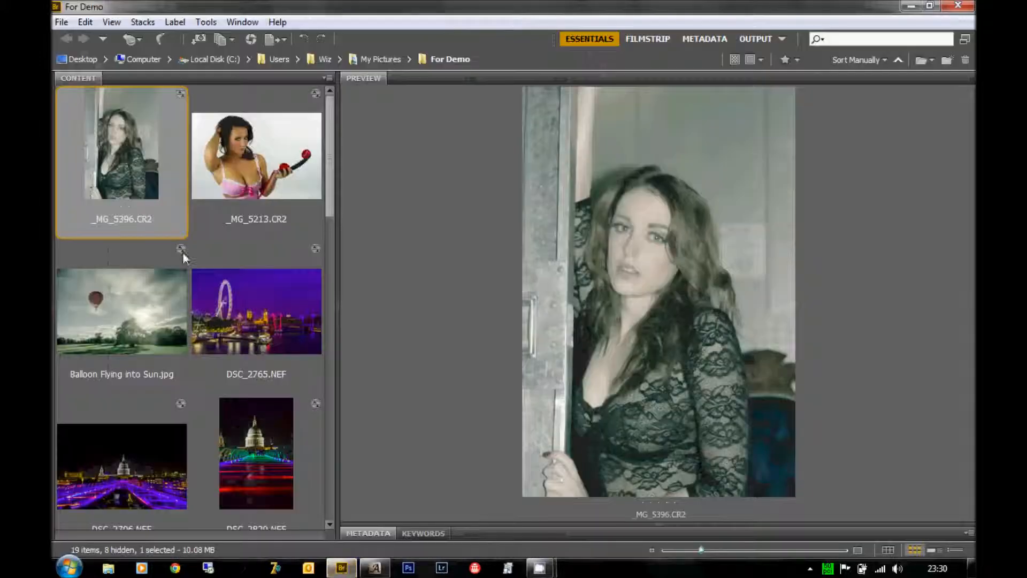
right_click(129, 193)
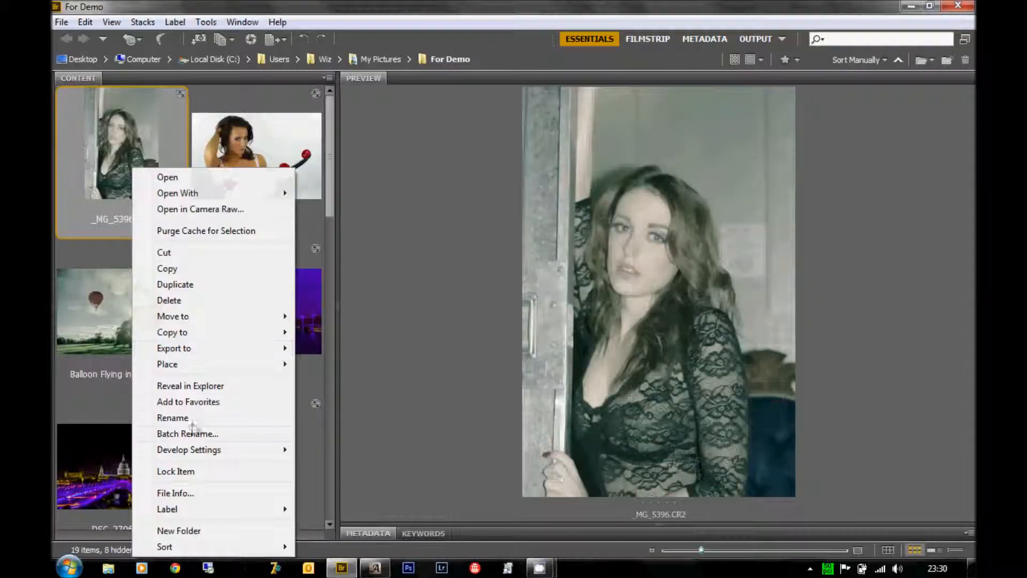
mouse_move(262, 452)
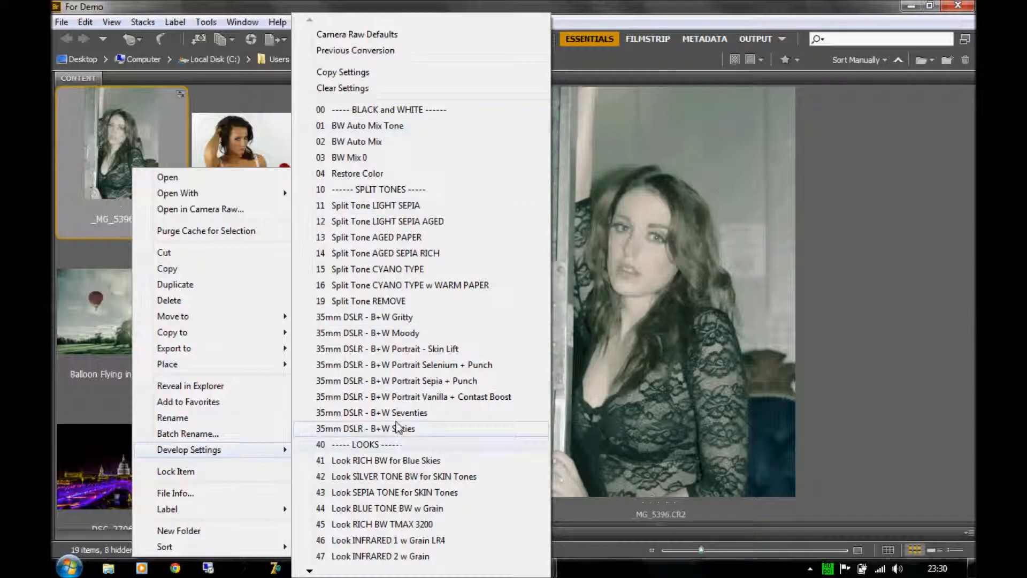
click(98, 166)
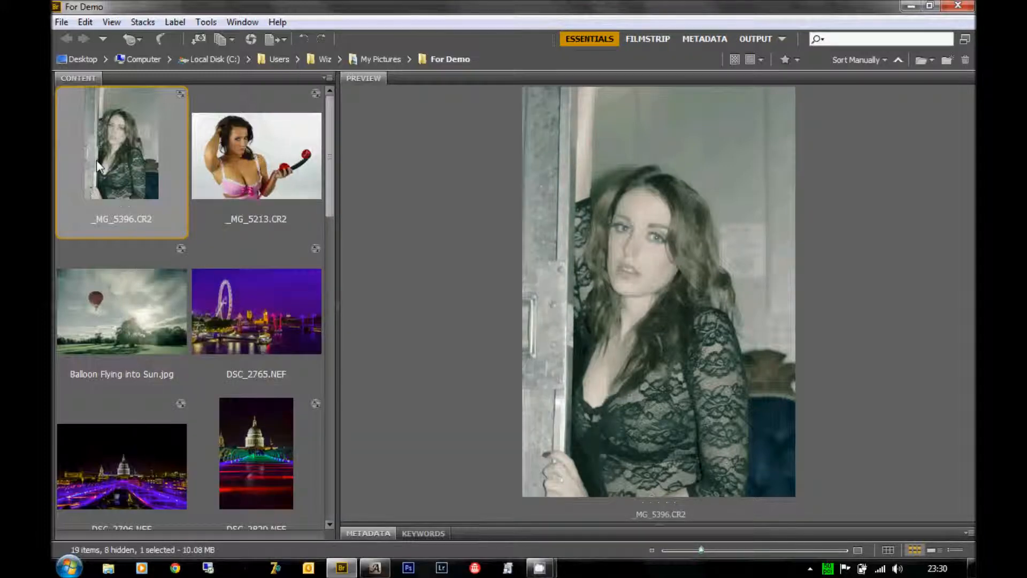
Open _MG_5396.CR2 in Camera Raw and look through its full list of presets.
double_click(97, 164)
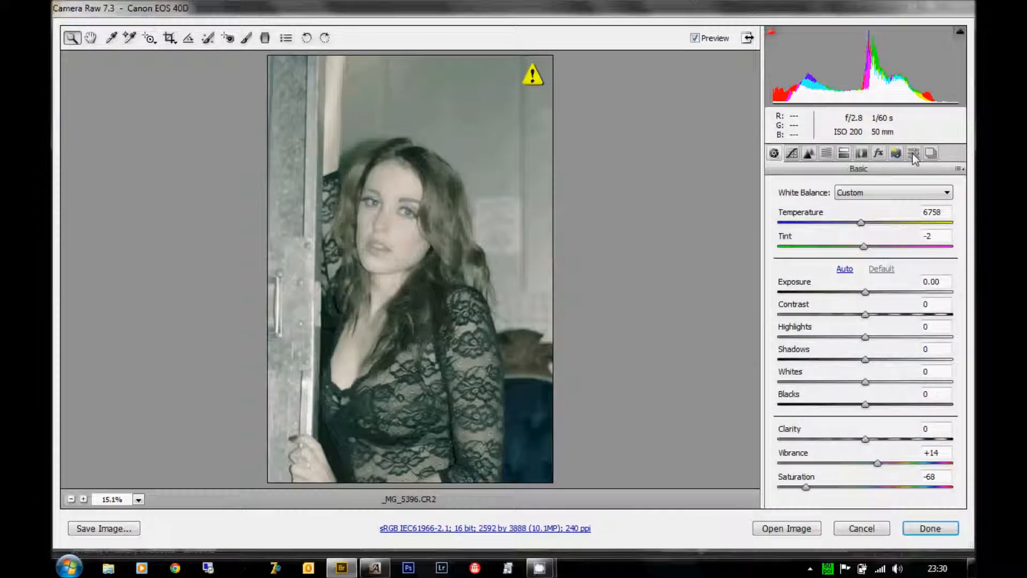
click(913, 152)
scroll(958, 198, down, 2)
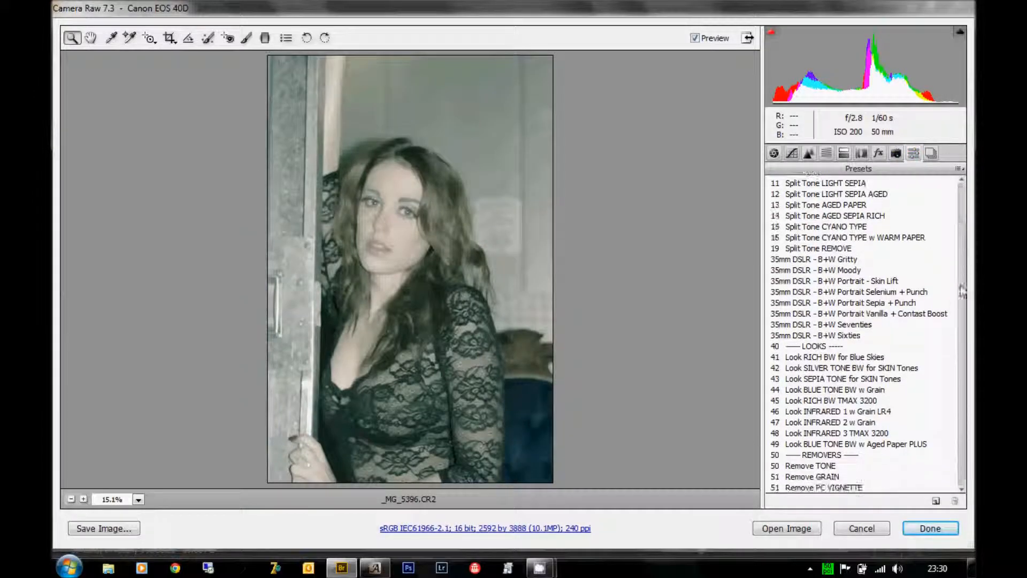
scroll(955, 314, up, 2)
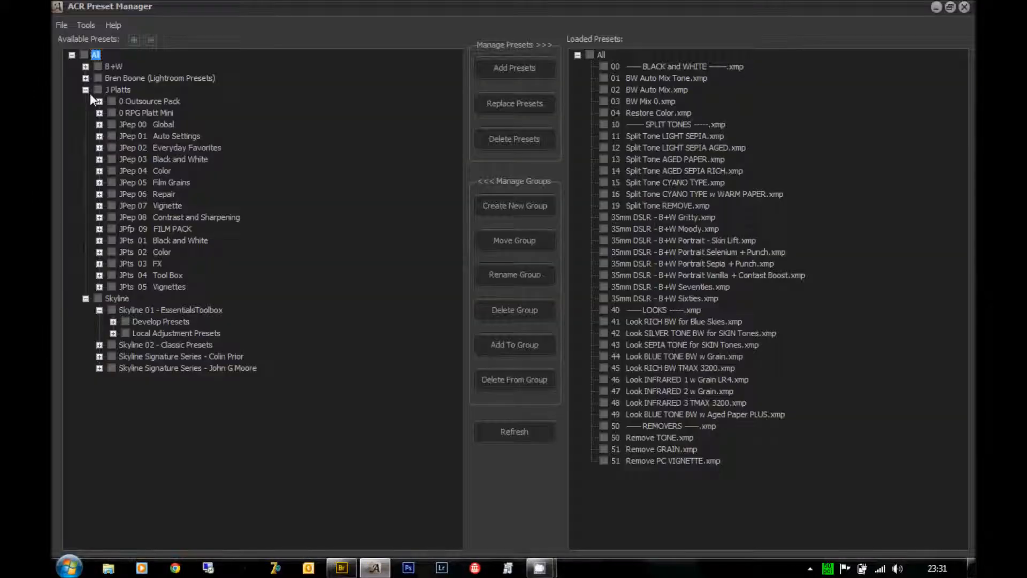